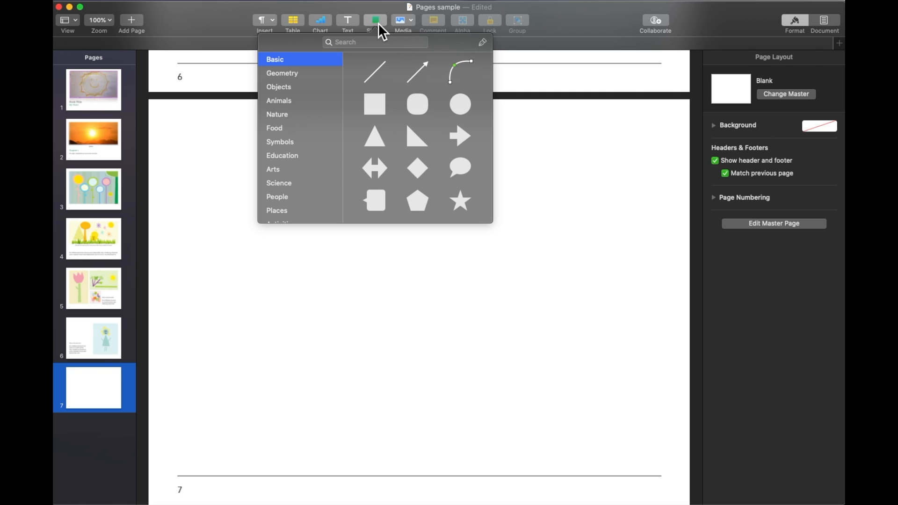
# Insert the Grass shape from the shape library and place it near the lower-left corner of page 7.
pyautogui.click(372, 45)
pyautogui.write('grass')
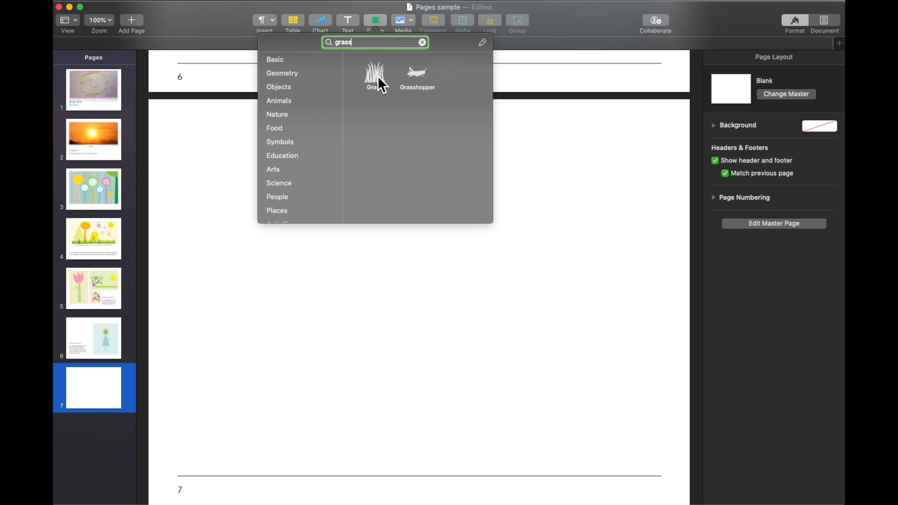
pyautogui.click(378, 75)
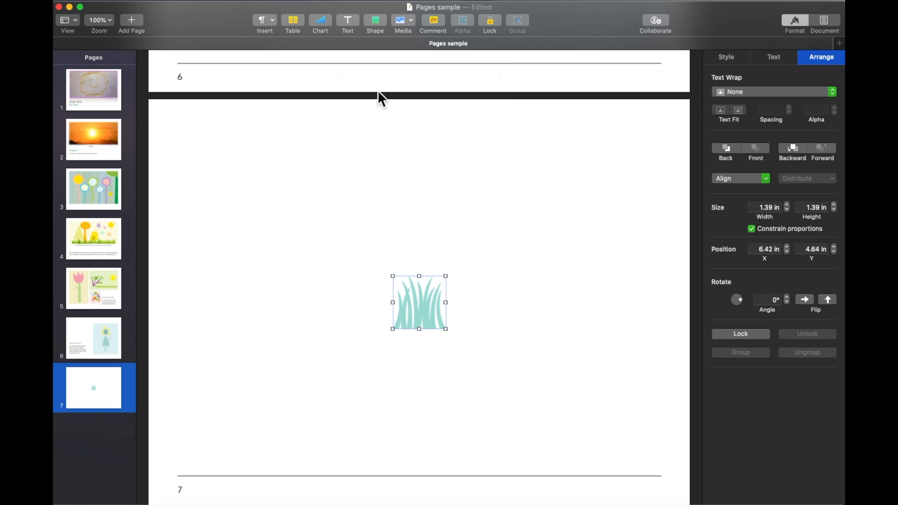
pyautogui.moveTo(404, 303); pyautogui.dragTo(207, 430)
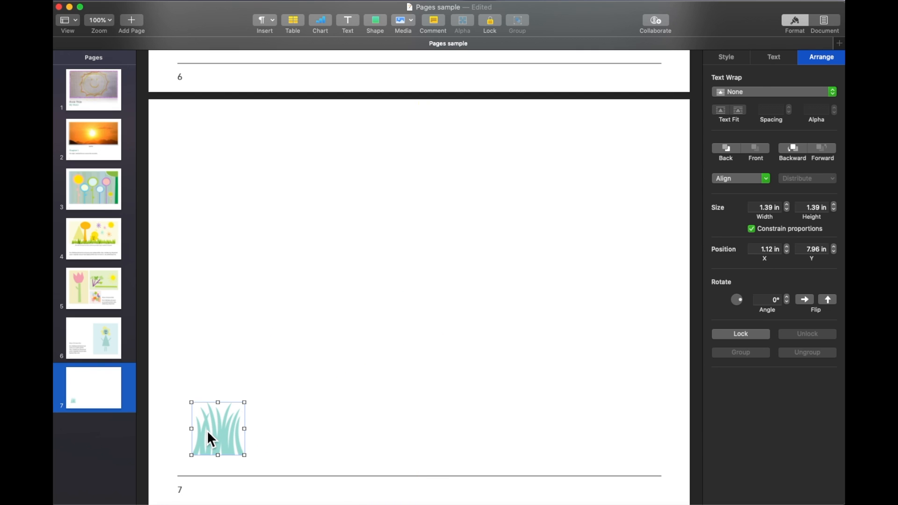
# Fill the grass shape with the solid pencil colour Moss.
pyautogui.click(206, 430)
pyautogui.click(228, 438)
pyautogui.click(733, 62)
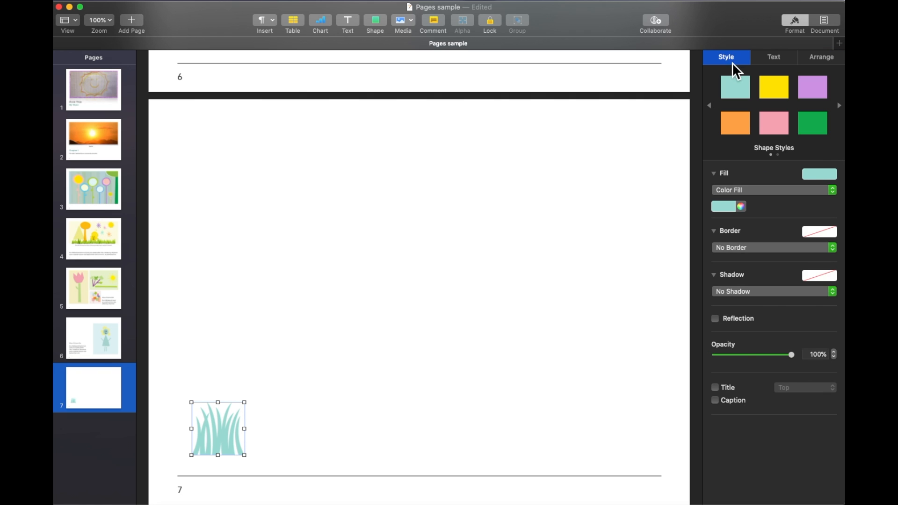
pyautogui.click(733, 206)
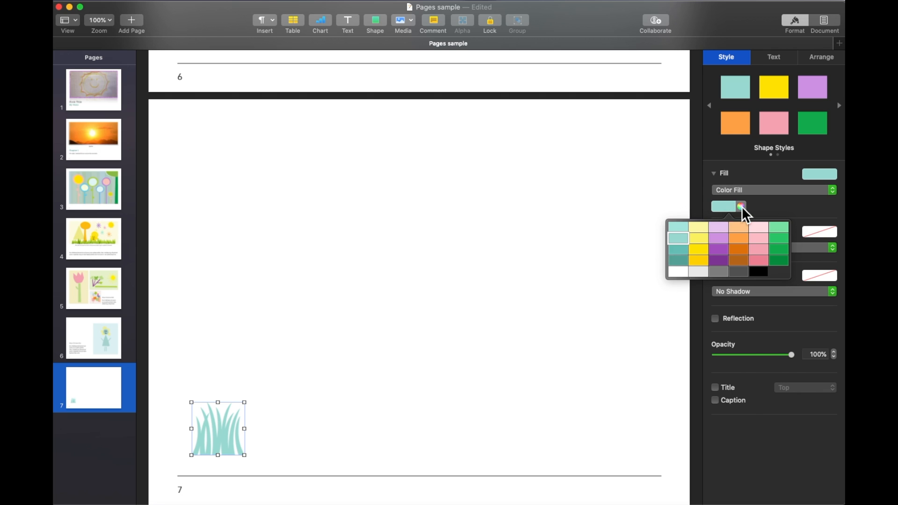
pyautogui.click(741, 207)
pyautogui.click(629, 205)
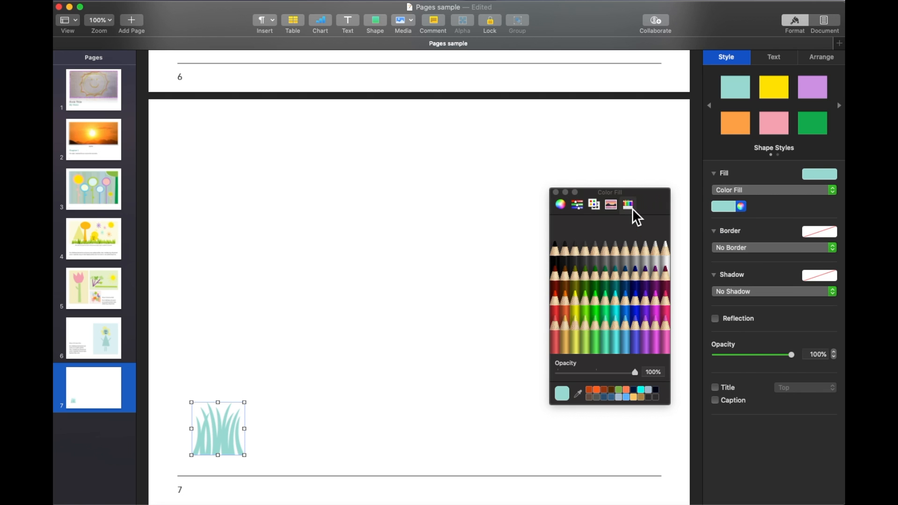
pyautogui.click(610, 279)
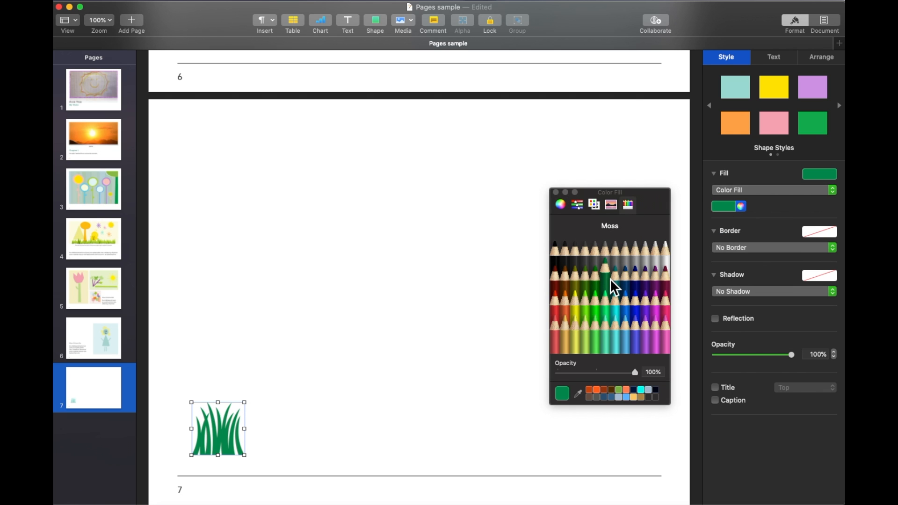
# Give the grass an Advanced Gradient Fill running from Sea Foam at the top to Moss at the bottom.
pyautogui.click(795, 188)
pyautogui.click(767, 212)
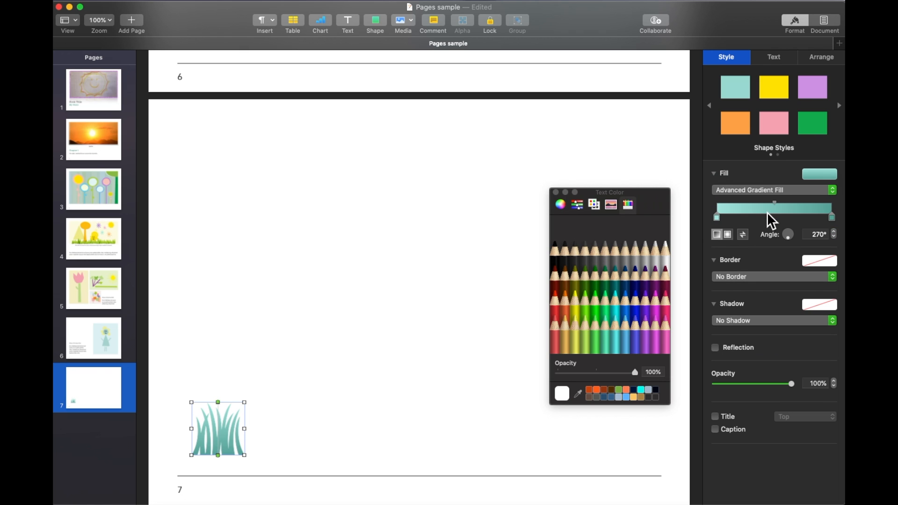
pyautogui.click(832, 218)
pyautogui.click(610, 279)
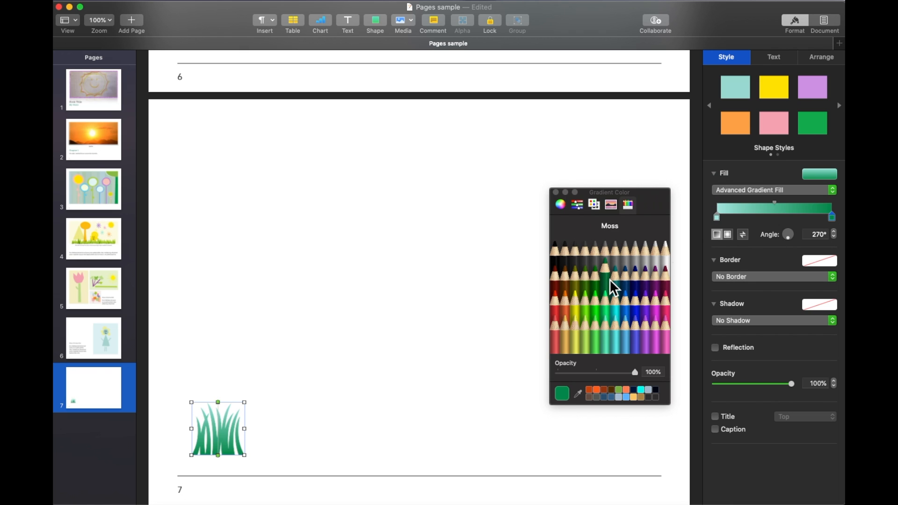
pyautogui.click(717, 218)
pyautogui.click(603, 301)
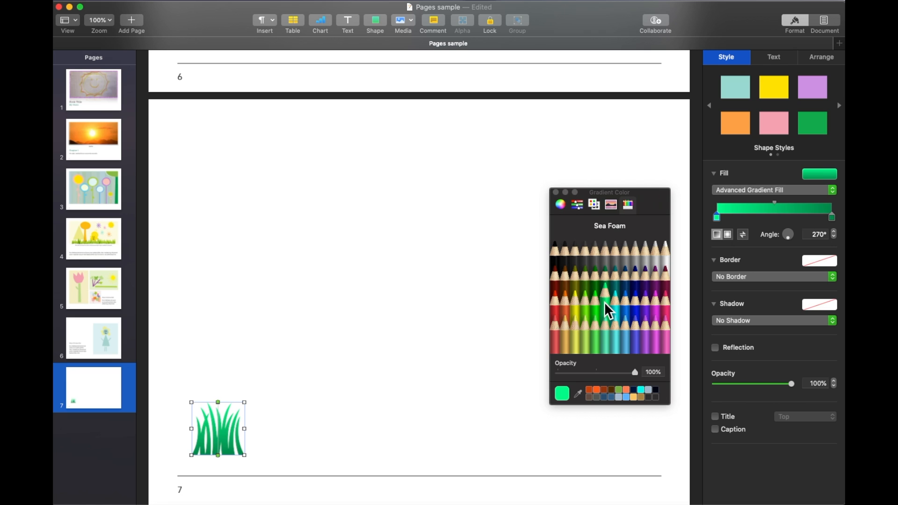
pyautogui.click(556, 192)
# Enlarge the grass clump and paste a copy of it, placed slightly higher and overlapping the original's right edge.
pyautogui.moveTo(245, 402); pyautogui.dragTo(273, 374)
pyautogui.rightClick(252, 423)
pyautogui.click(257, 423)
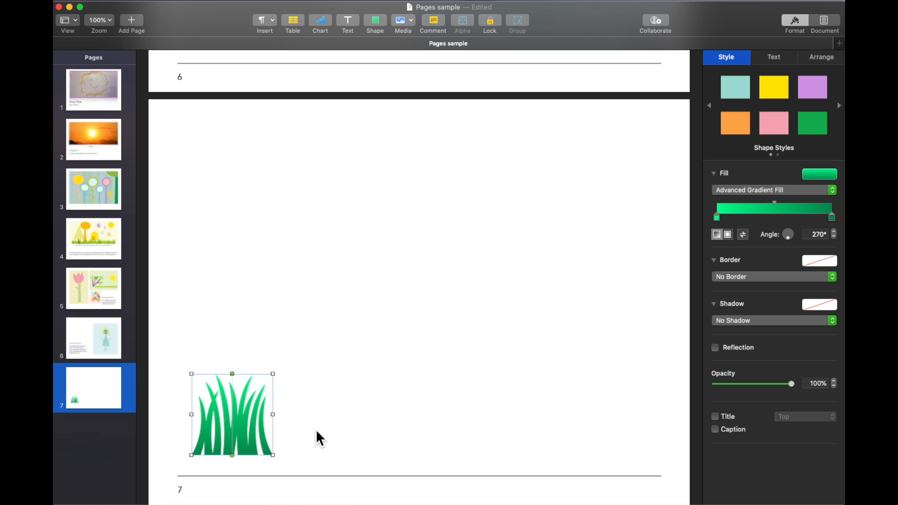
pyautogui.rightClick(318, 430)
pyautogui.click(332, 453)
pyautogui.moveTo(248, 430); pyautogui.dragTo(311, 409)
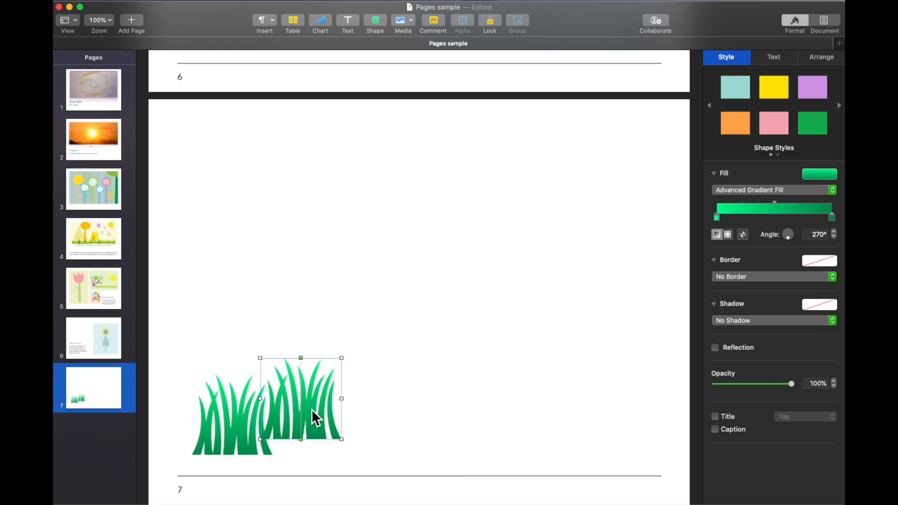
# Duplicate the grass clump across the bottom of the page to form a staggered, overlapping row of seven clumps.
pyautogui.moveTo(312, 409); pyautogui.dragTo(369, 421)
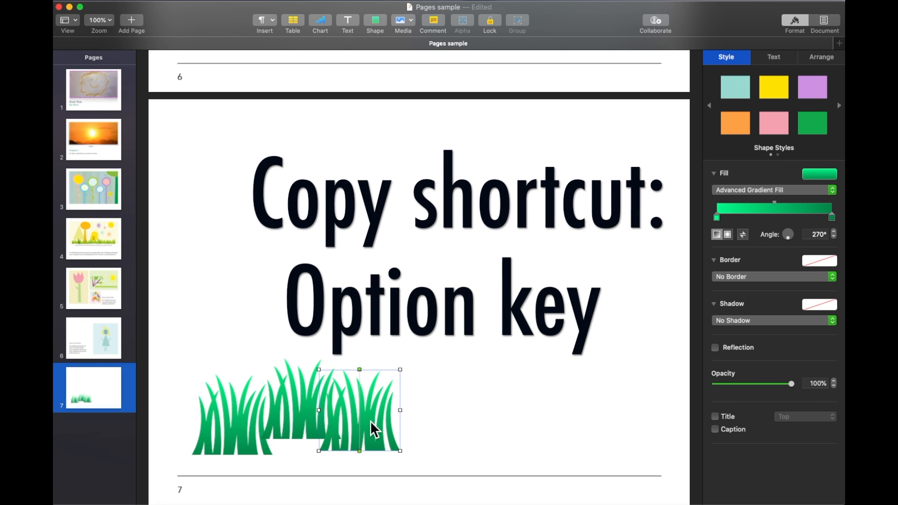
pyautogui.moveTo(370, 420); pyautogui.dragTo(617, 418)
pyautogui.click(641, 344)
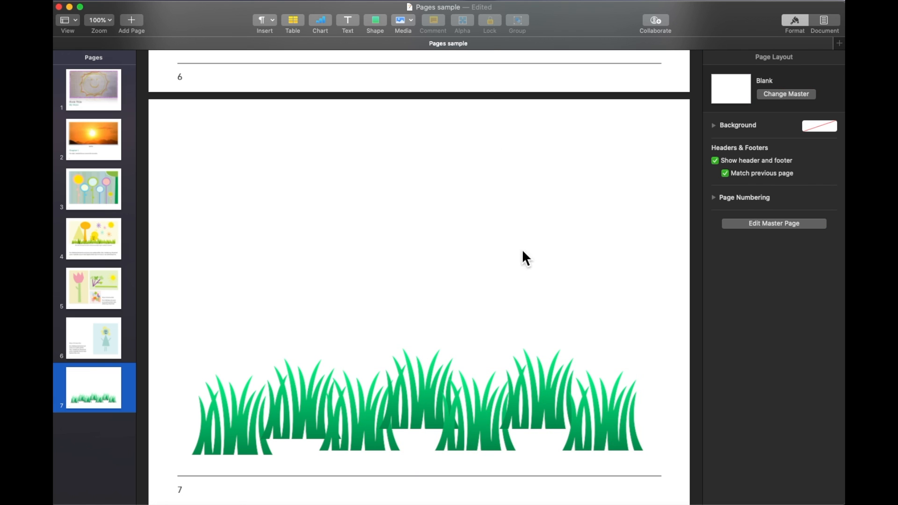
# Insert the winding river shape from the Nature category, enlarge it and position it mid-page overlapping the grass.
pyautogui.click(375, 21)
pyautogui.click(290, 114)
pyautogui.scroll(-3, 397, 160)
pyautogui.click(419, 158)
pyautogui.moveTo(450, 278); pyautogui.dragTo(591, 155)
pyautogui.moveTo(506, 262); pyautogui.dragTo(459, 329)
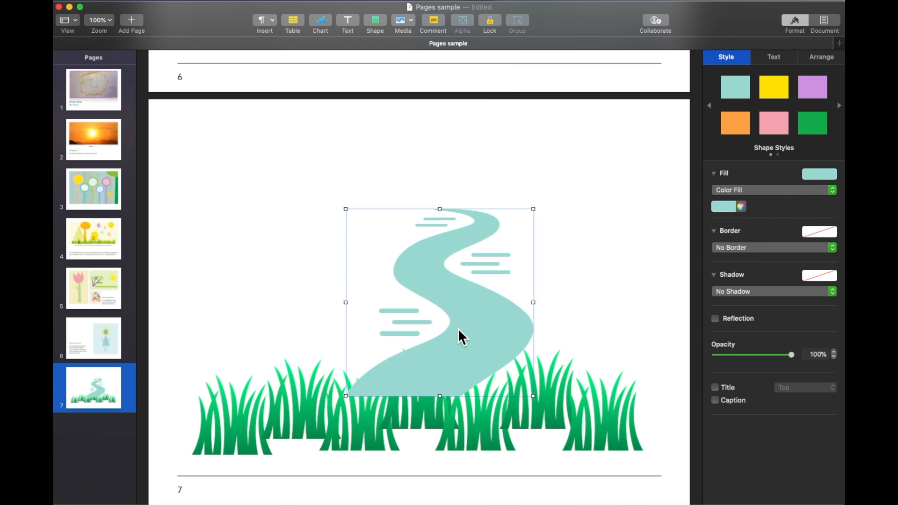
# Give the river an Advanced Gradient Fill running from light sky blue at the top to dark navy at the bottom.
pyautogui.click(731, 193)
pyautogui.click(732, 211)
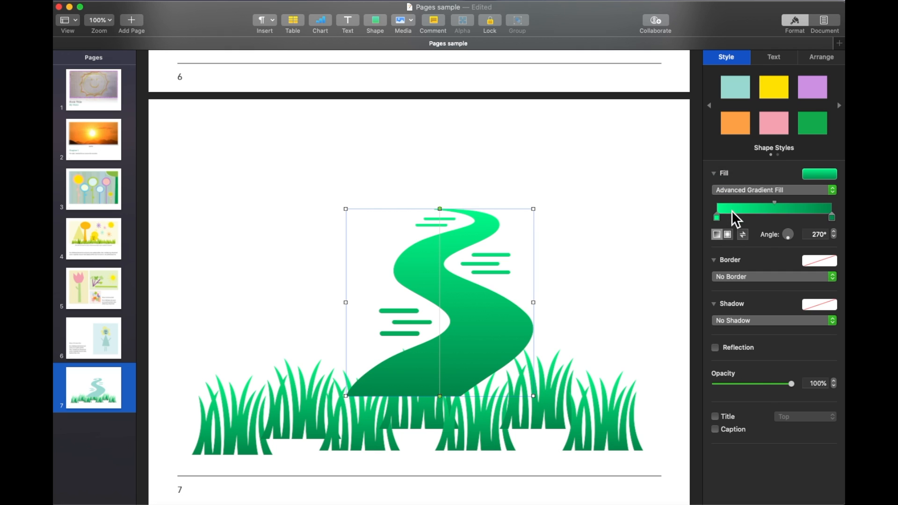
pyautogui.doubleClick(832, 218)
pyautogui.click(639, 277)
pyautogui.click(717, 218)
pyautogui.click(627, 330)
pyautogui.click(555, 192)
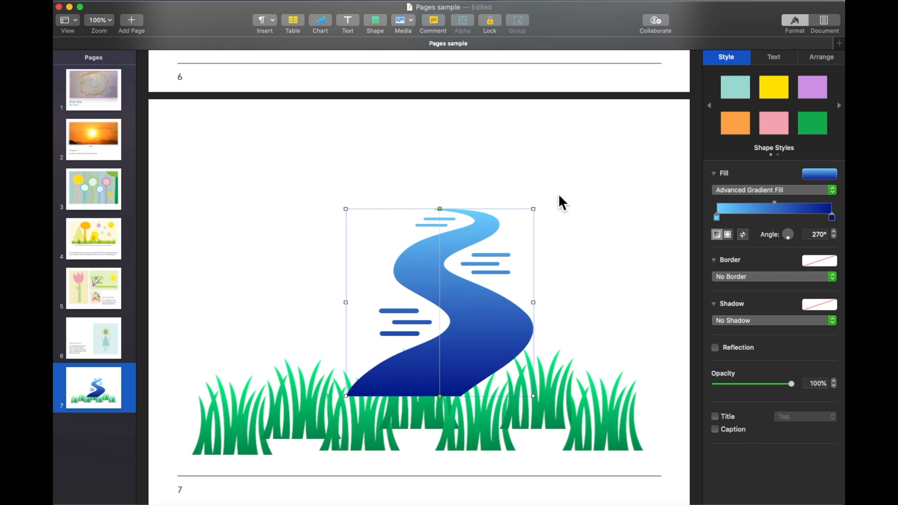
# Enlarge the river to about 6.6 in wide and send it behind the grass.
pyautogui.moveTo(533, 208); pyautogui.dragTo(587, 131)
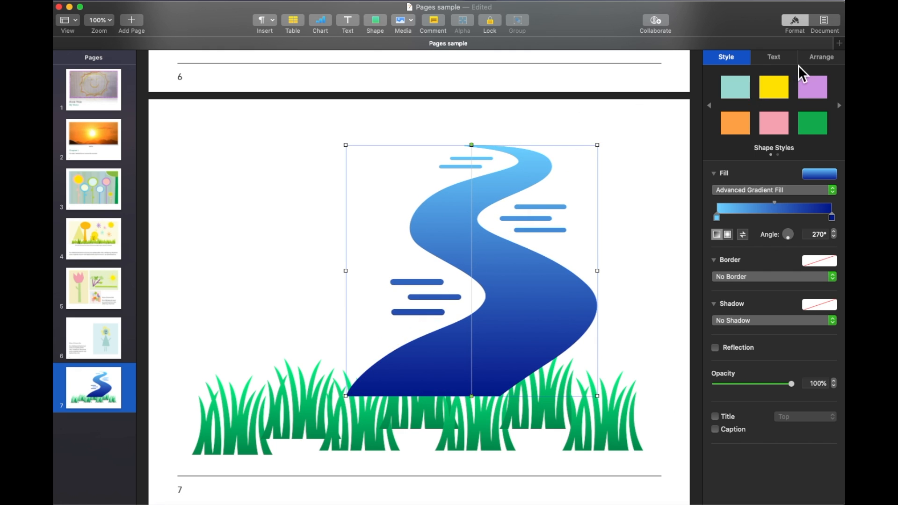
pyautogui.click(809, 60)
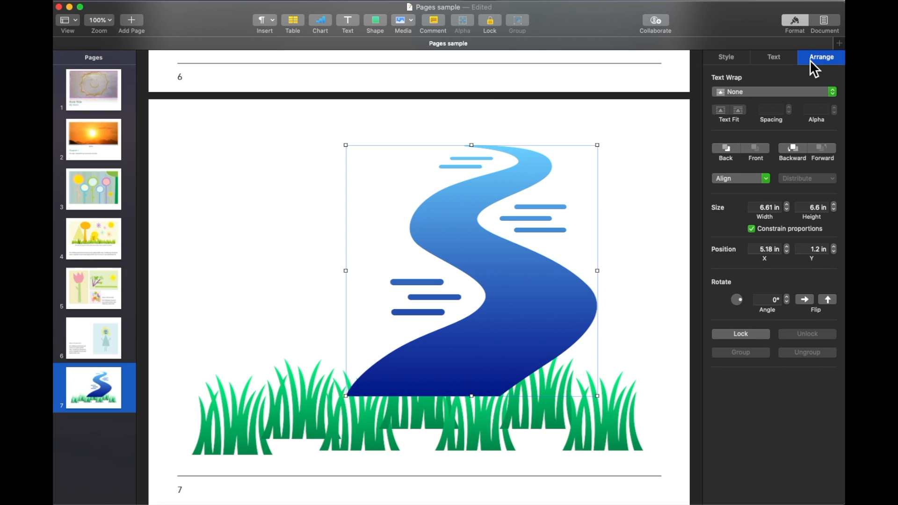
pyautogui.click(793, 150)
pyautogui.click(725, 155)
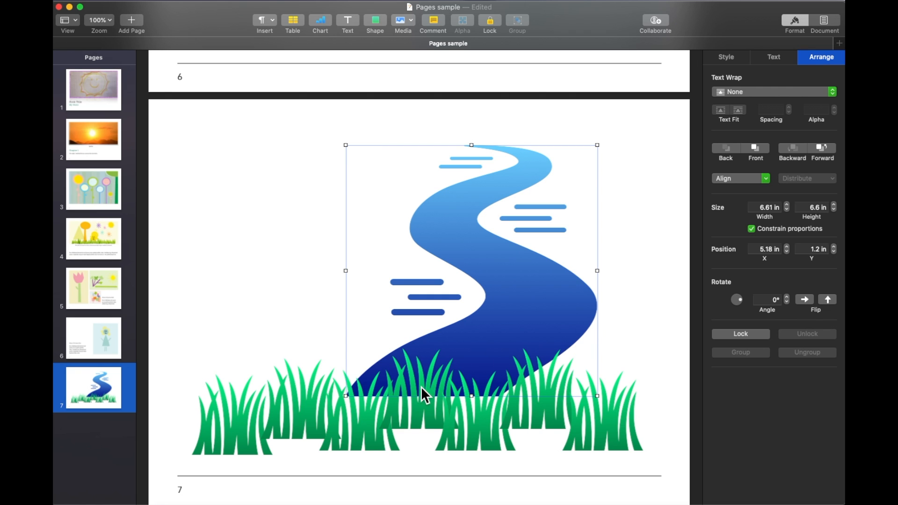
pyautogui.click(388, 122)
# Insert the antlered deer shape from the Animals category.
pyautogui.click(374, 27)
pyautogui.click(290, 102)
pyautogui.scroll(-5, 405, 173)
pyautogui.scroll(-4, 404, 164)
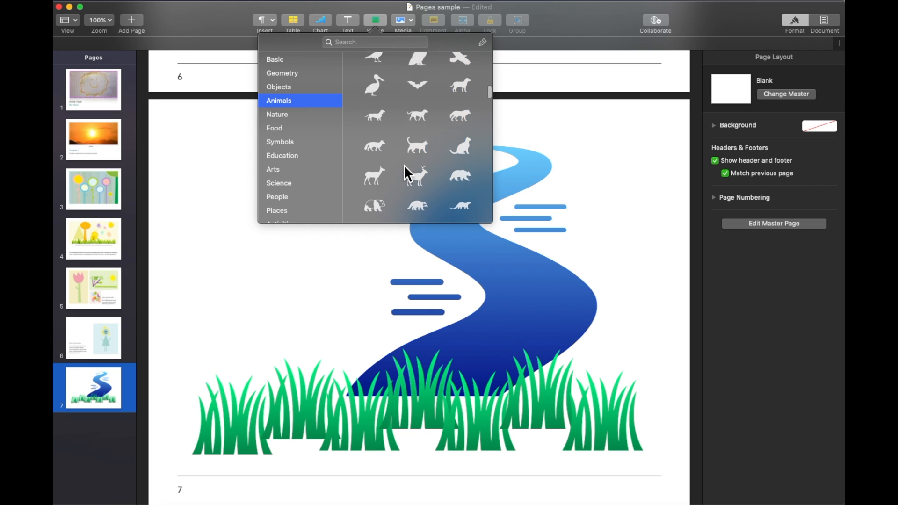
pyautogui.click(422, 159)
pyautogui.click(411, 323)
# Move the deer to the left end of the grass row and enlarge it to about 3.61 by 3.62 in.
pyautogui.moveTo(404, 314); pyautogui.dragTo(233, 359)
pyautogui.moveTo(275, 322); pyautogui.dragTo(258, 369)
pyautogui.click(292, 320)
pyautogui.click(280, 333)
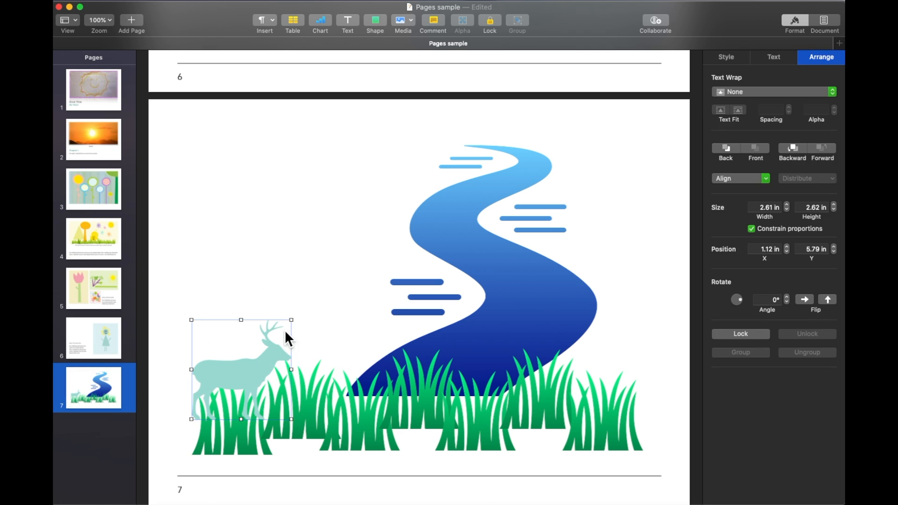
pyautogui.moveTo(290, 316); pyautogui.dragTo(333, 293)
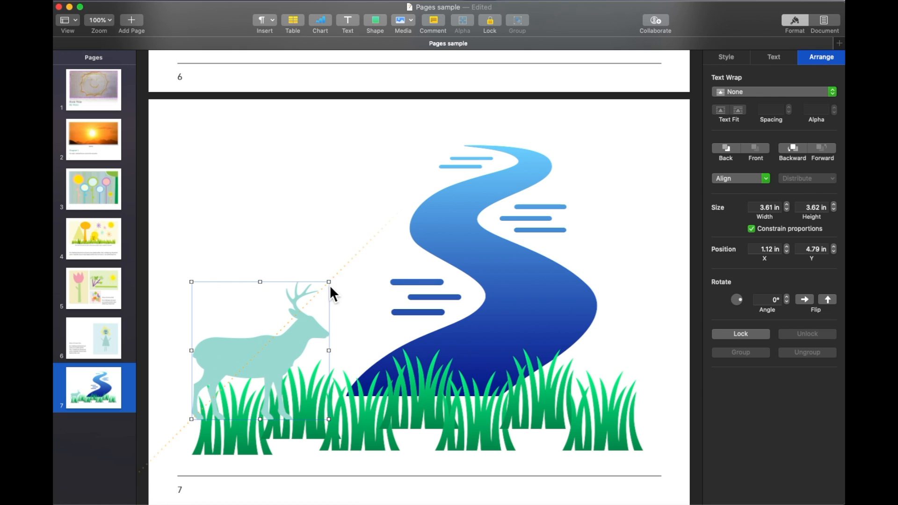
# Give the deer an Advanced Gradient Fill running from pale pink at the top to Mocha at the bottom.
pyautogui.click(736, 65)
pyautogui.click(755, 190)
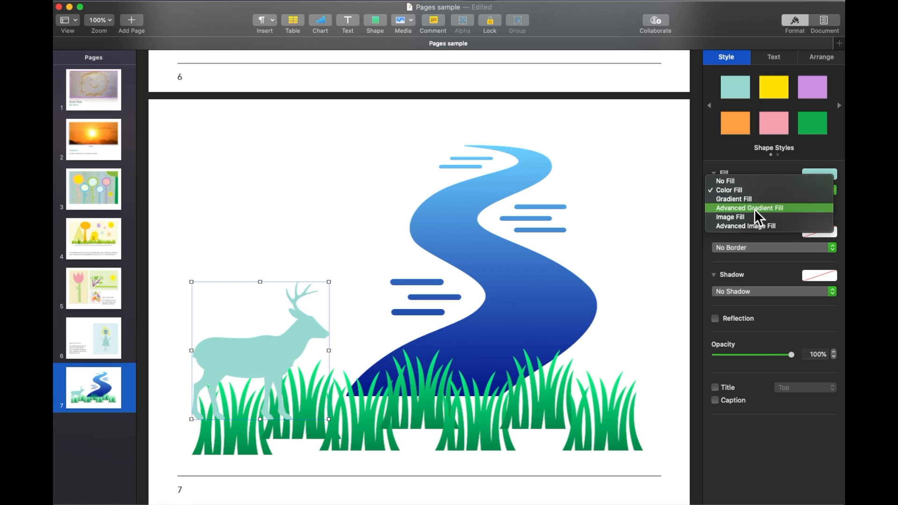
pyautogui.click(754, 207)
pyautogui.doubleClick(832, 216)
pyautogui.click(568, 277)
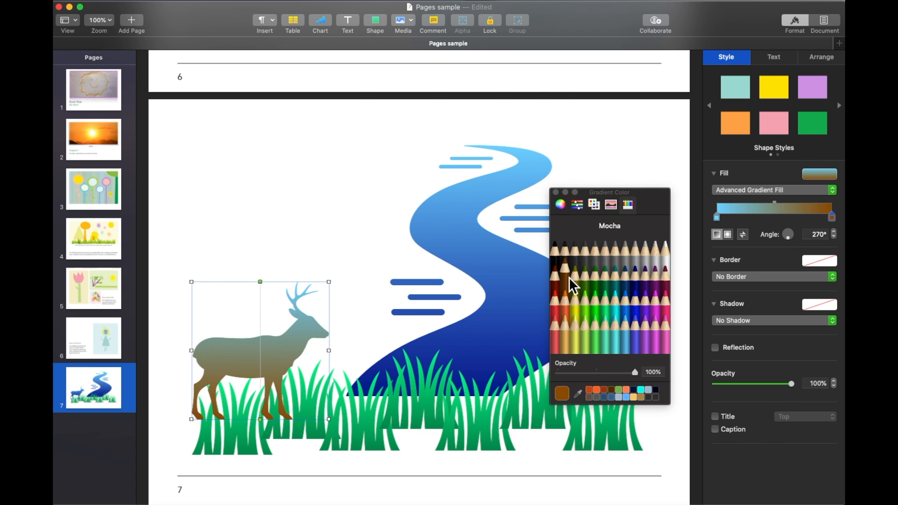
pyautogui.click(717, 217)
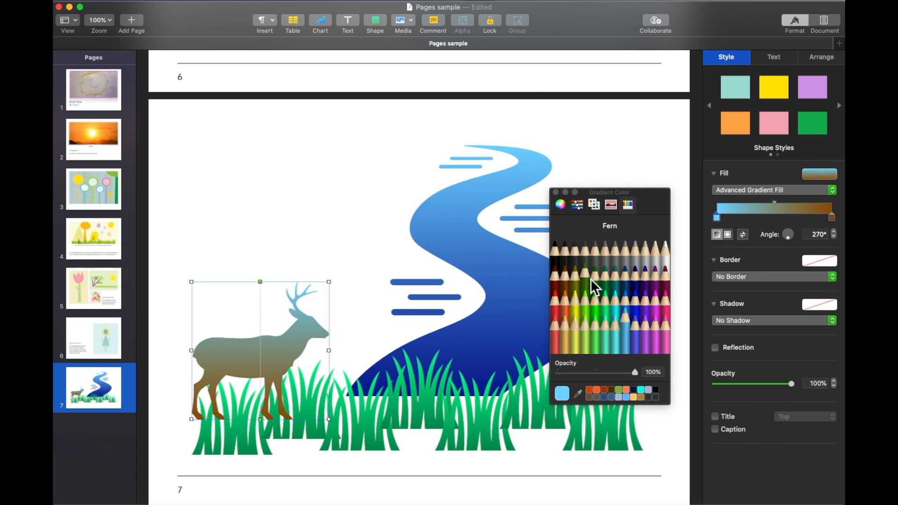
pyautogui.click(561, 205)
pyautogui.click(622, 280)
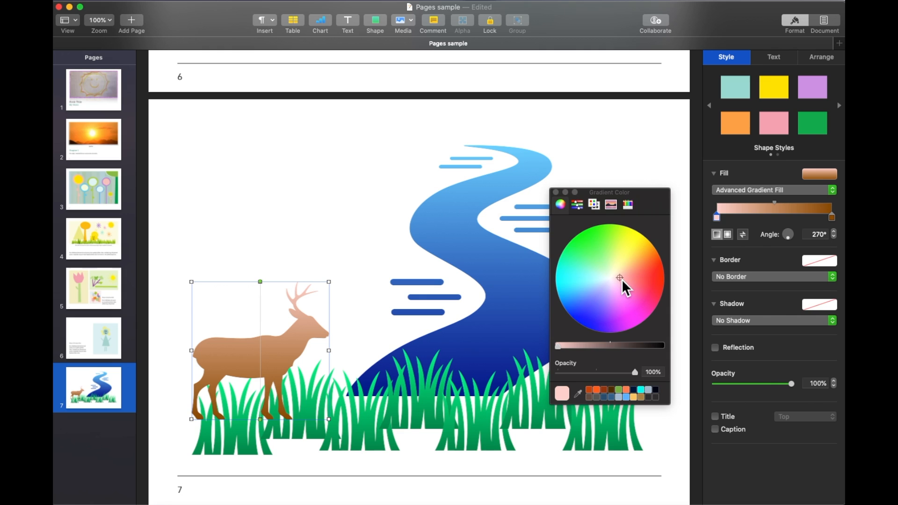
pyautogui.click(556, 193)
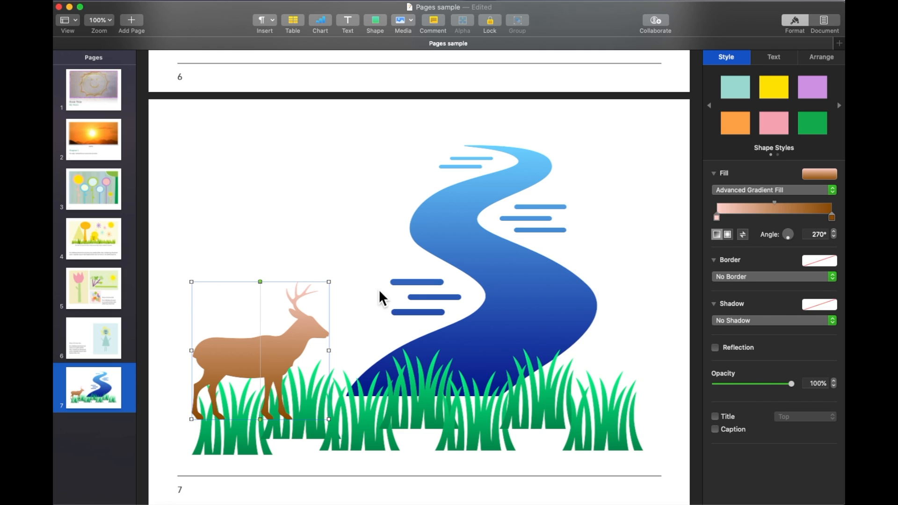
# Send the deer to the back so it stands behind the grass.
pyautogui.click(817, 56)
pyautogui.click(726, 148)
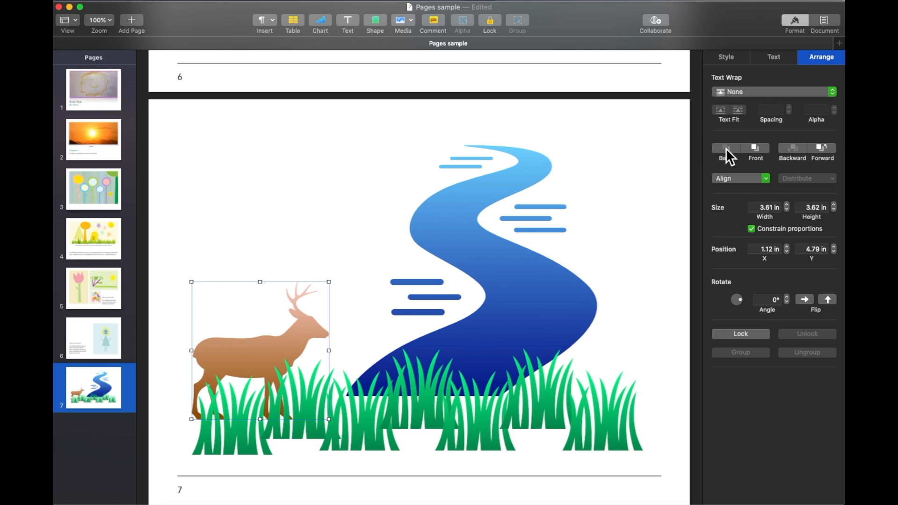
pyautogui.click(377, 329)
# Insert the sun shape from the Nature category, place it in the page's upper-left area and enlarge it to about 2.6 in.
pyautogui.click(375, 21)
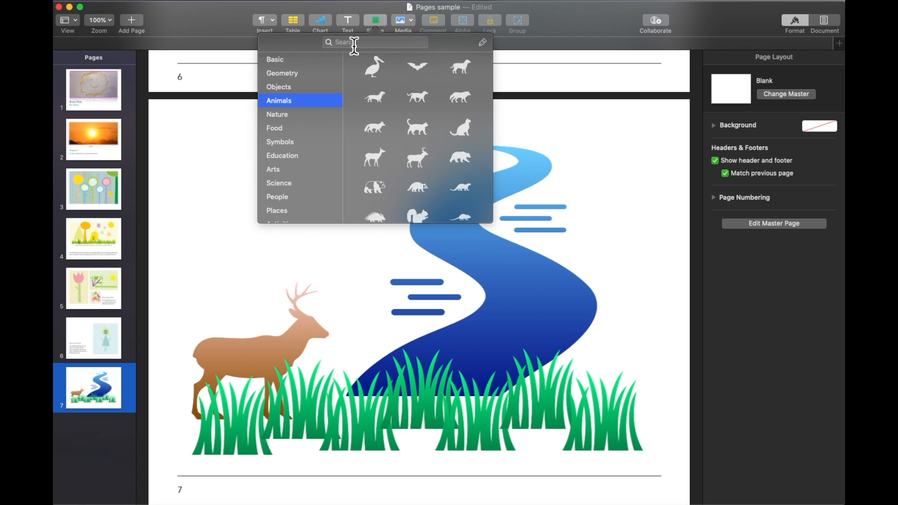
pyautogui.click(277, 114)
pyautogui.scroll(-3, 420, 166)
pyautogui.scroll(-2, 419, 167)
pyautogui.click(419, 166)
pyautogui.moveTo(411, 301); pyautogui.dragTo(209, 154)
pyautogui.moveTo(245, 182); pyautogui.dragTo(291, 229)
pyautogui.click(308, 218)
pyautogui.click(257, 181)
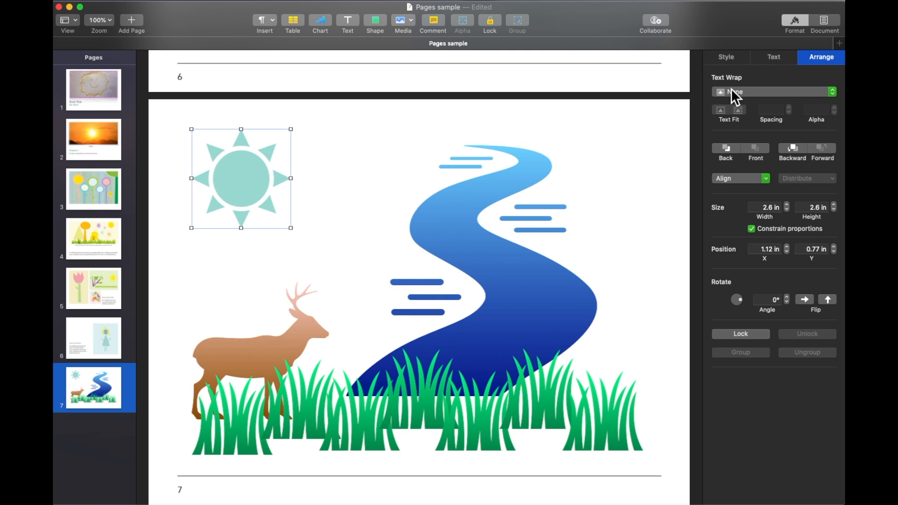
# Apply the yellow shape style to the sun.
pyautogui.click(735, 59)
pyautogui.click(774, 93)
pyautogui.click(378, 171)
# Break the sun apart into separate shapes and select its lower-right ray.
pyautogui.click(261, 183)
pyautogui.rightClick(261, 183)
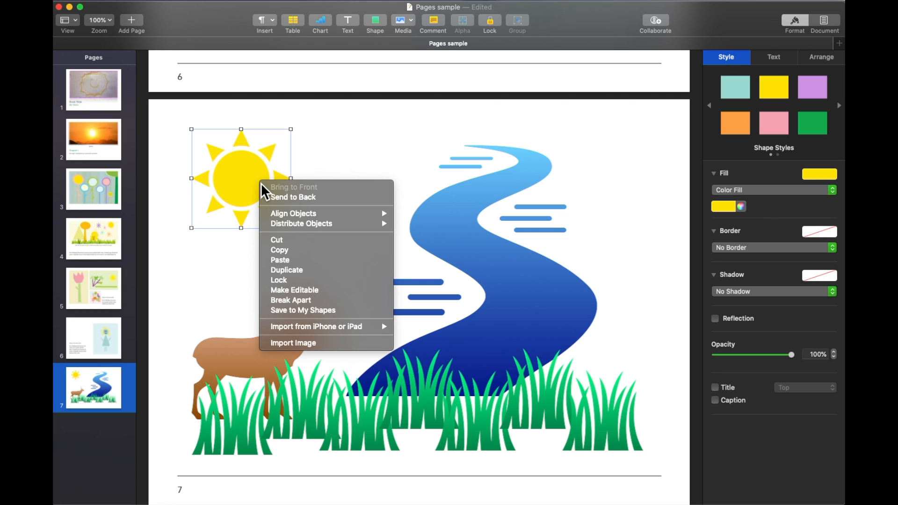
pyautogui.click(288, 301)
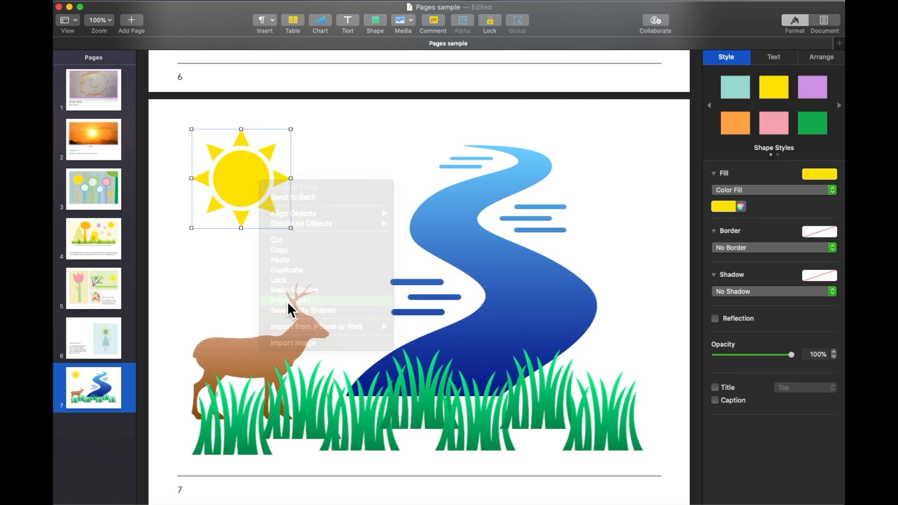
pyautogui.click(288, 260)
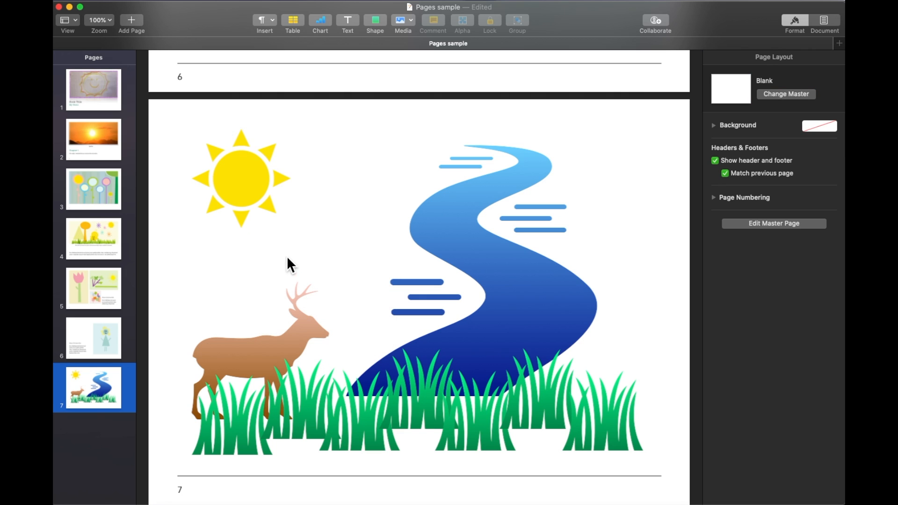
pyautogui.click(242, 222)
pyautogui.click(266, 208)
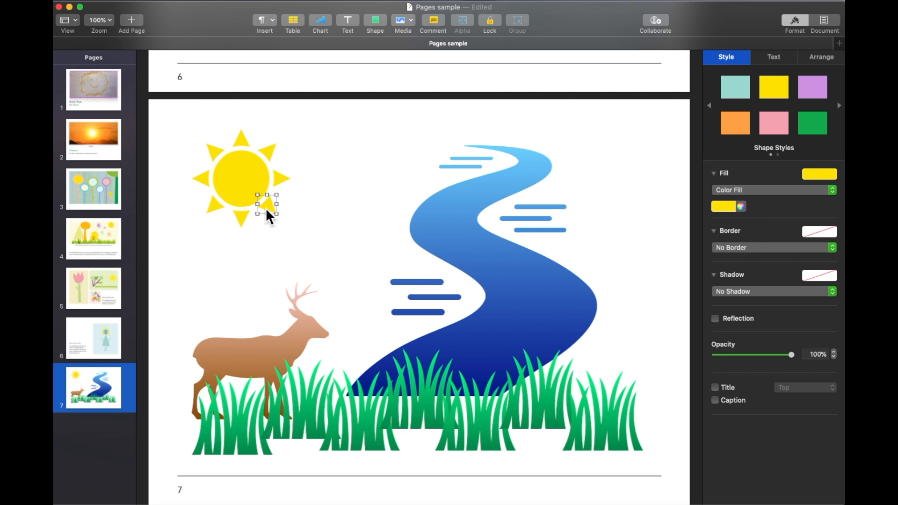
# Change the fill of the sun's right, lower-right and bottom rays to orange.
pyautogui.click(282, 185)
pyautogui.click(730, 208)
pyautogui.click(739, 239)
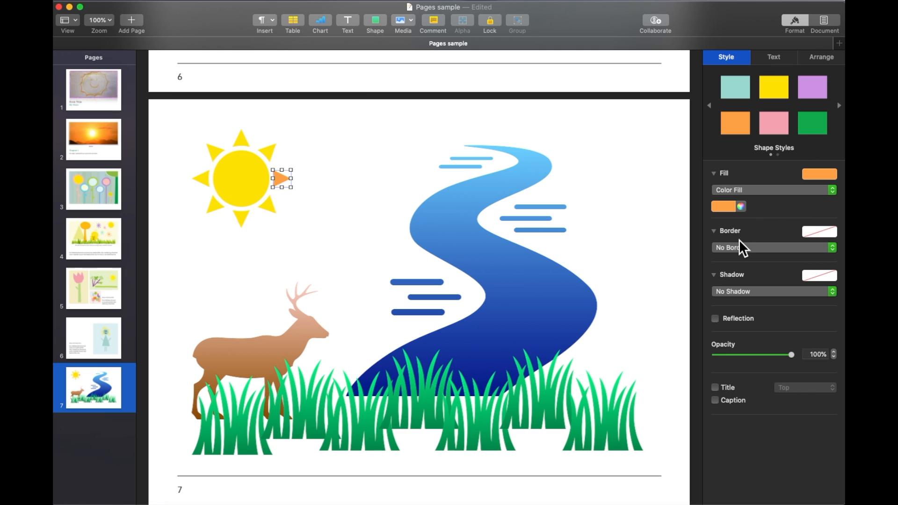
pyautogui.click(275, 205)
pyautogui.click(723, 206)
pyautogui.click(739, 240)
pyautogui.click(241, 218)
pyautogui.click(728, 208)
pyautogui.click(739, 240)
# Change the fill of the sun's lower-left and upper-right rays to orange.
pyautogui.click(217, 207)
pyautogui.click(730, 210)
pyautogui.click(739, 240)
pyautogui.click(268, 153)
pyautogui.click(731, 207)
pyautogui.click(739, 240)
# Recolour the sun's remaining yellow rays, the top, upper-left and left ones, to the same orange.
pyautogui.click(241, 139)
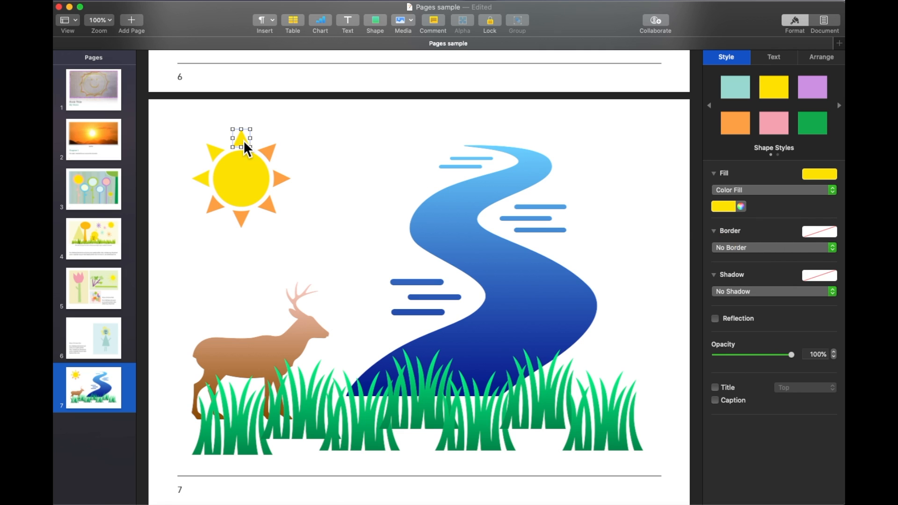
pyautogui.click(730, 207)
pyautogui.click(744, 239)
pyautogui.click(221, 149)
pyautogui.click(730, 208)
pyautogui.click(739, 240)
pyautogui.click(201, 178)
pyautogui.click(730, 208)
pyautogui.click(738, 240)
pyautogui.click(325, 210)
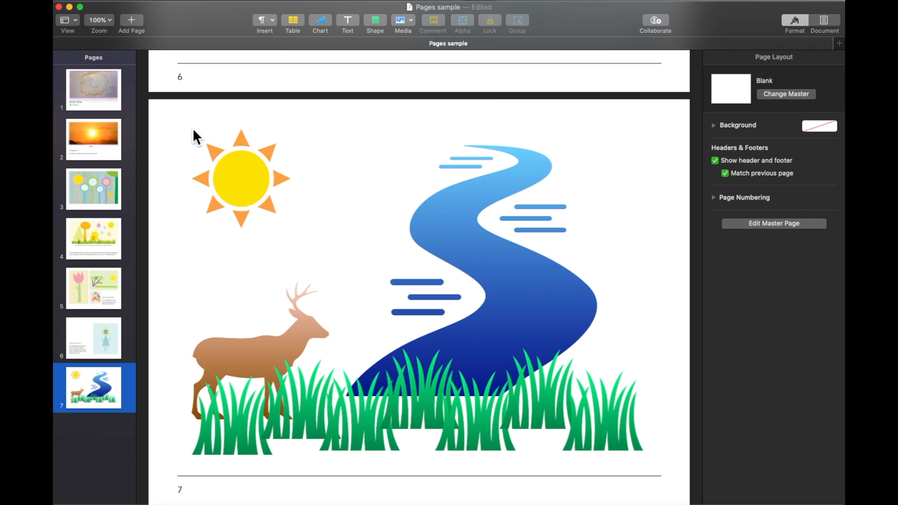
# Select the sun's disc with all eight rays and group them into one object.
pyautogui.moveTo(194, 132); pyautogui.dragTo(306, 242)
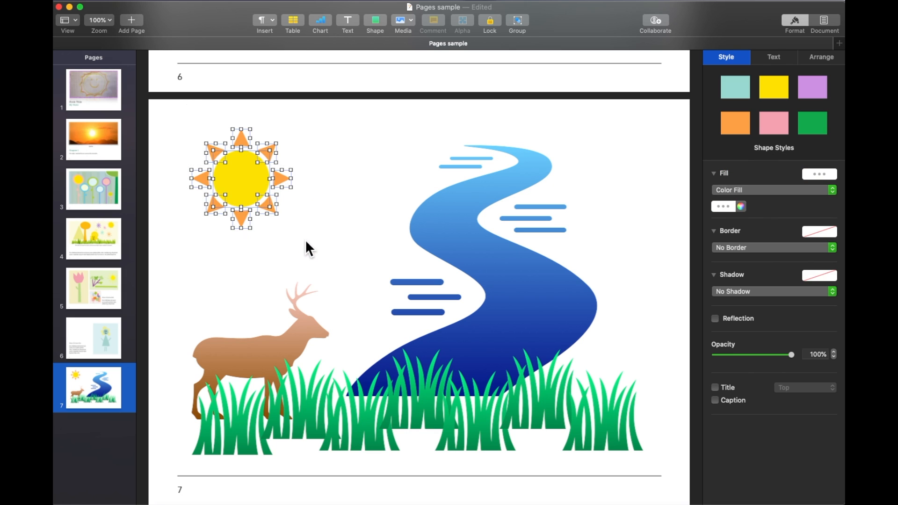
pyautogui.rightClick(251, 186)
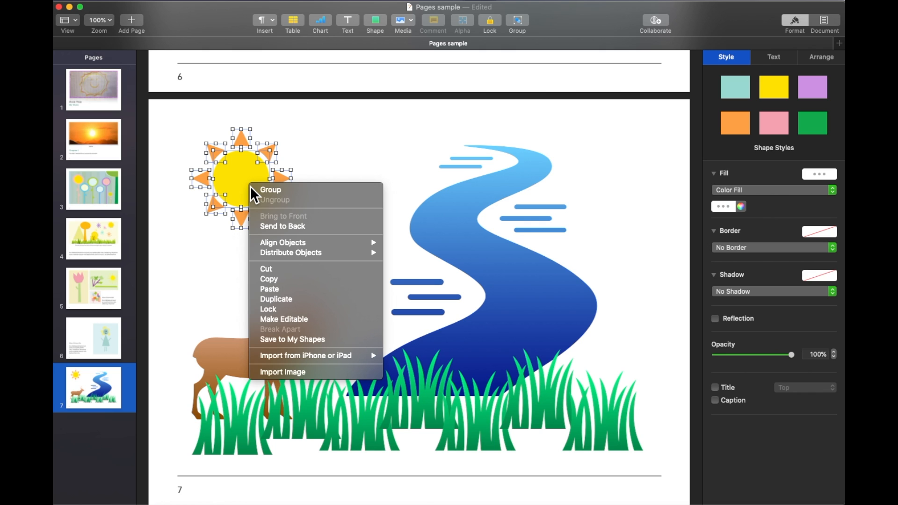
pyautogui.click(293, 192)
pyautogui.click(270, 223)
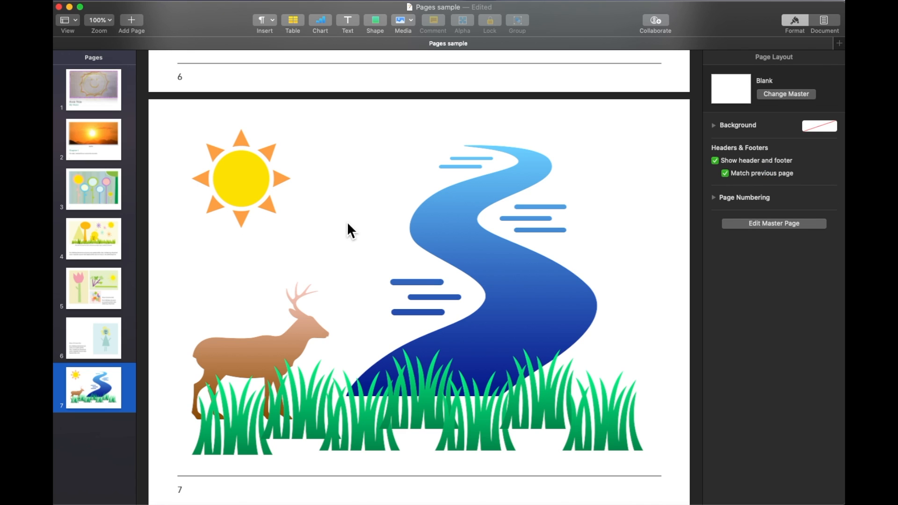
# Give page 7 an Advanced Gradient Fill background and set the gradient's end colour to bright orange.
pyautogui.click(716, 130)
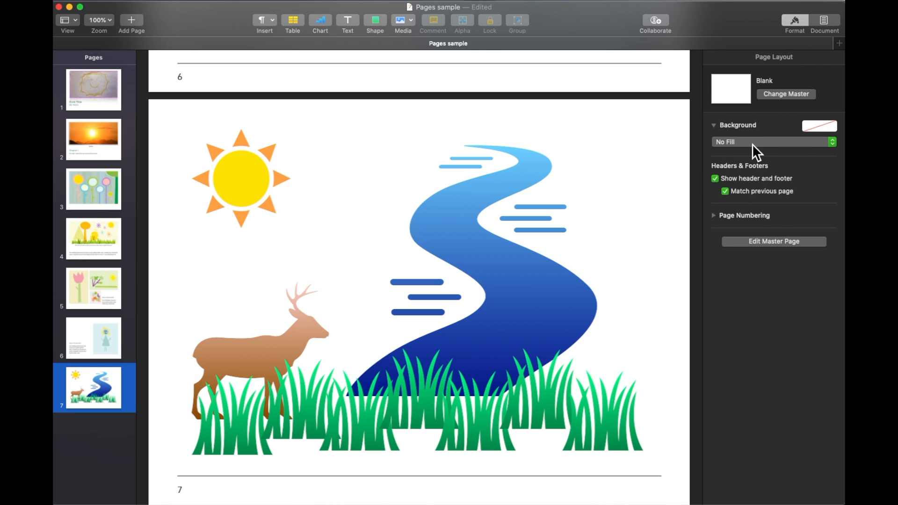
pyautogui.click(832, 142)
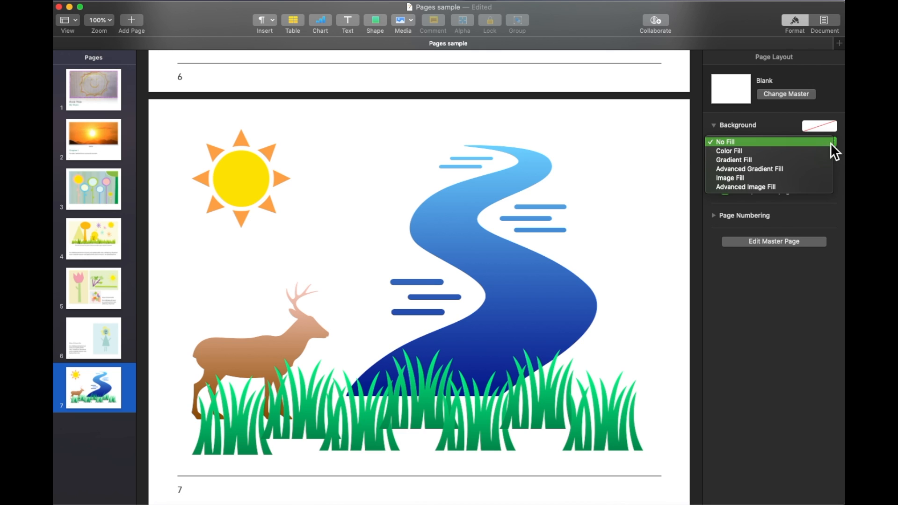
pyautogui.click(788, 170)
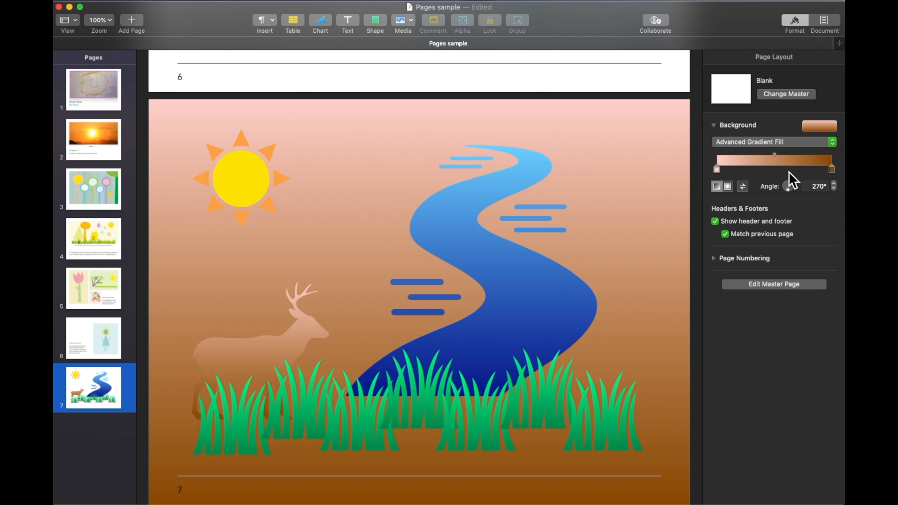
pyautogui.doubleClick(832, 169)
pyautogui.click(631, 205)
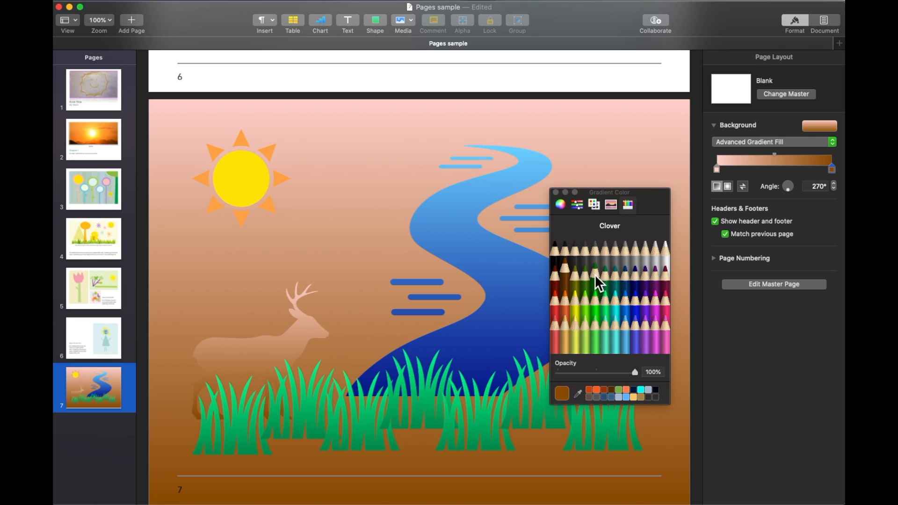
pyautogui.click(571, 307)
# Set the start colour of the page background gradient to light orange, trying Banana yellow first, and close the colour picker.
pyautogui.click(717, 170)
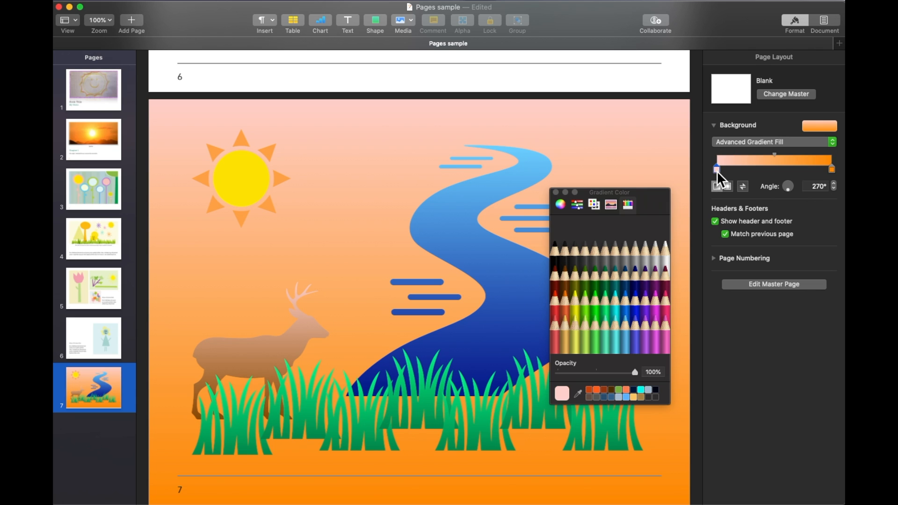
pyautogui.click(578, 344)
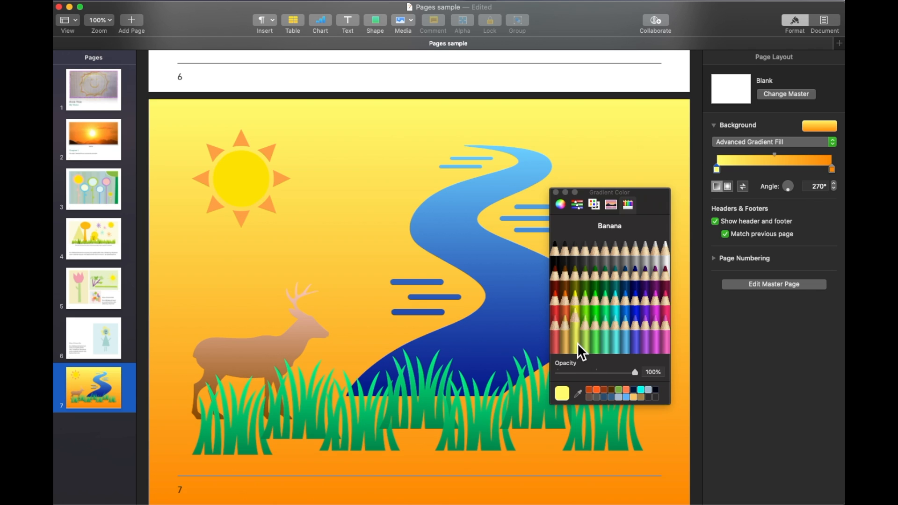
pyautogui.click(569, 343)
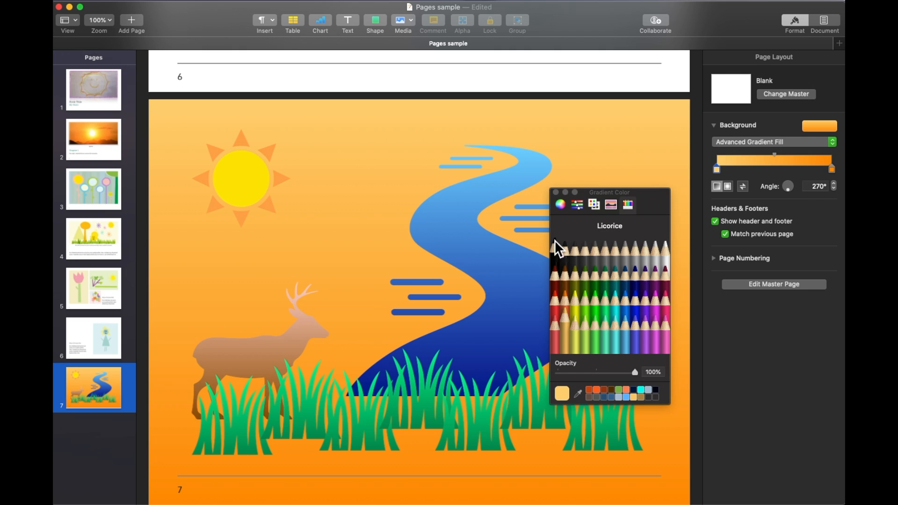
pyautogui.click(558, 197)
pyautogui.click(556, 193)
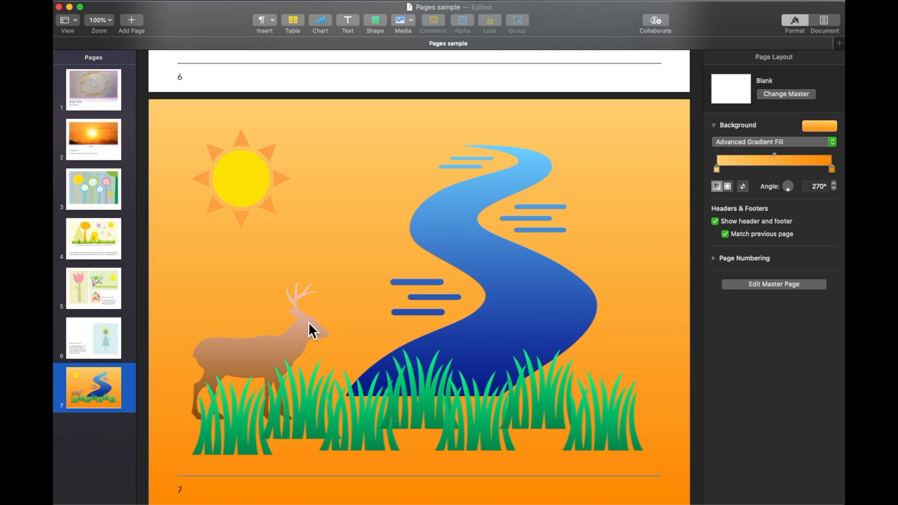
# Move the deer slightly up and left to about X 0.86 in, Y 4.55 in, and lock it in place.
pyautogui.moveTo(305, 328)
pyautogui.mouseDown()
pyautogui.moveTo(317, 298)
pyautogui.moveTo(296, 331)
pyautogui.moveTo(296, 321)
pyautogui.mouseUp()
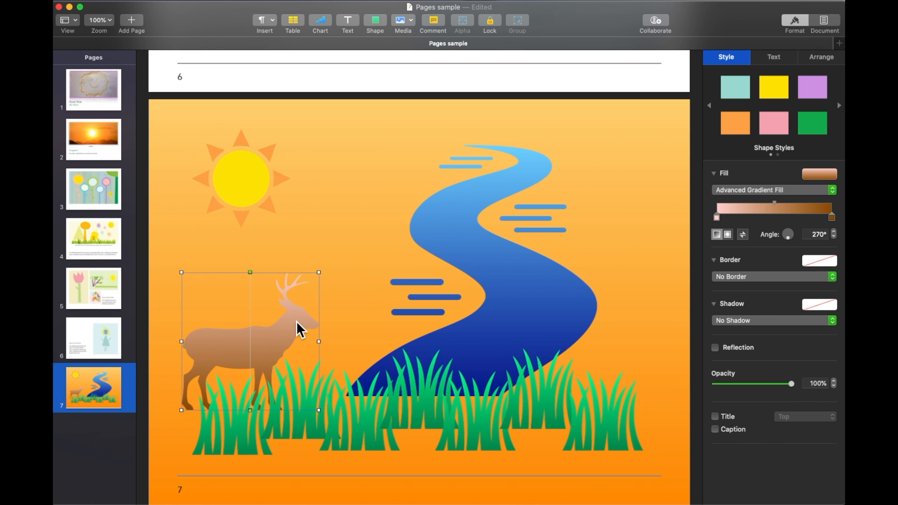
pyautogui.rightClick(292, 345)
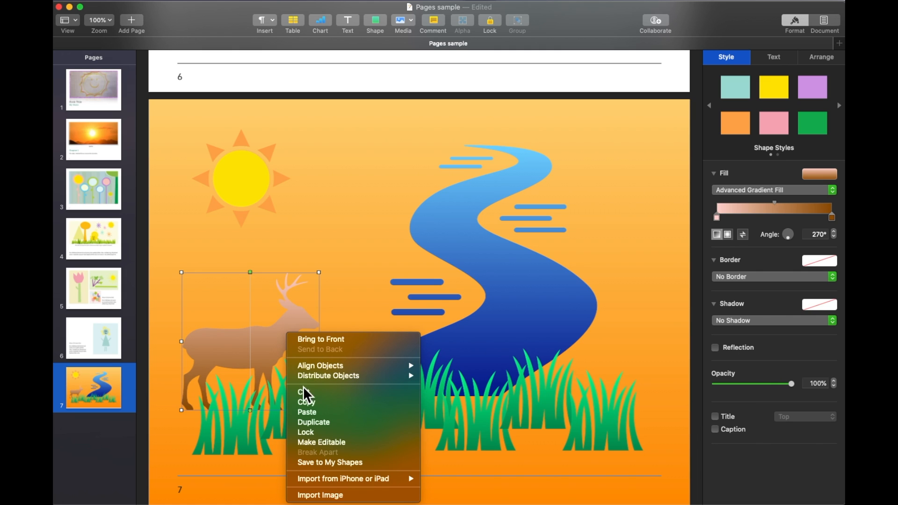
pyautogui.click(307, 433)
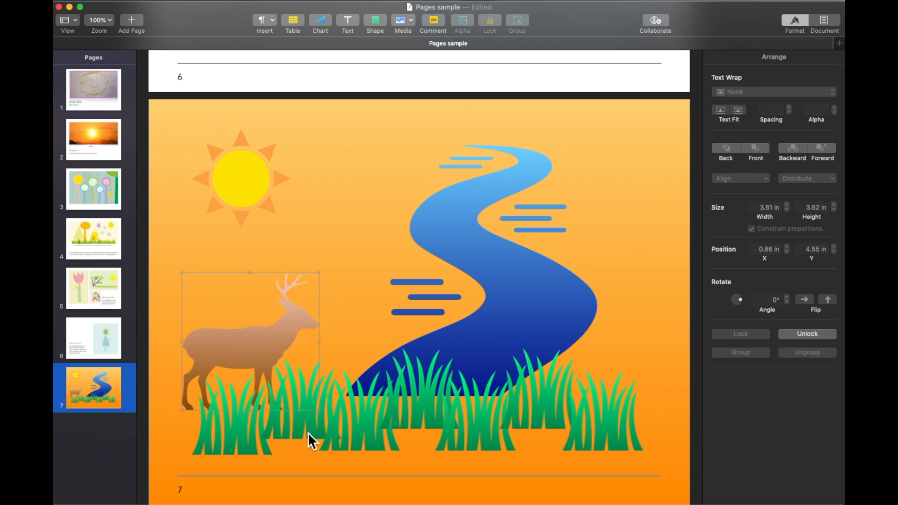
pyautogui.click(347, 314)
pyautogui.click(292, 322)
# Lock the leftmost grass clump in front of the deer and deselect it.
pyautogui.click(248, 428)
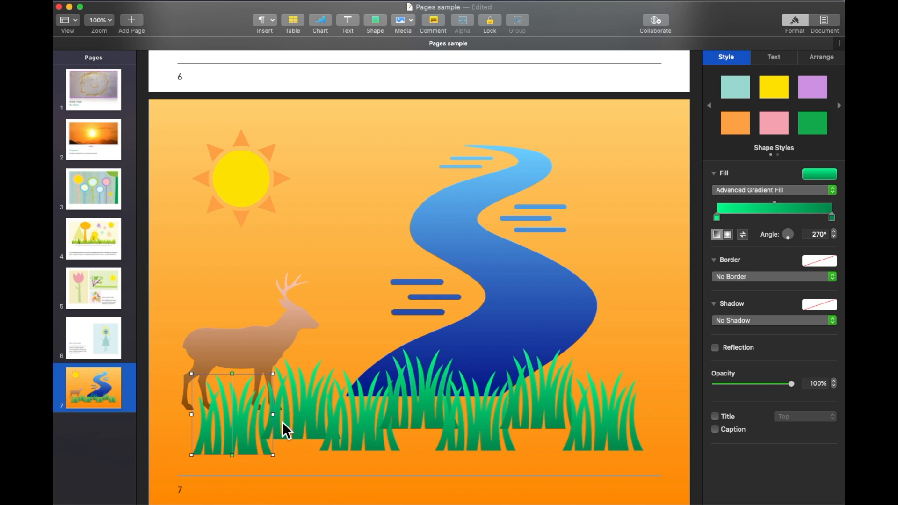
pyautogui.rightClick(258, 427)
pyautogui.click(272, 450)
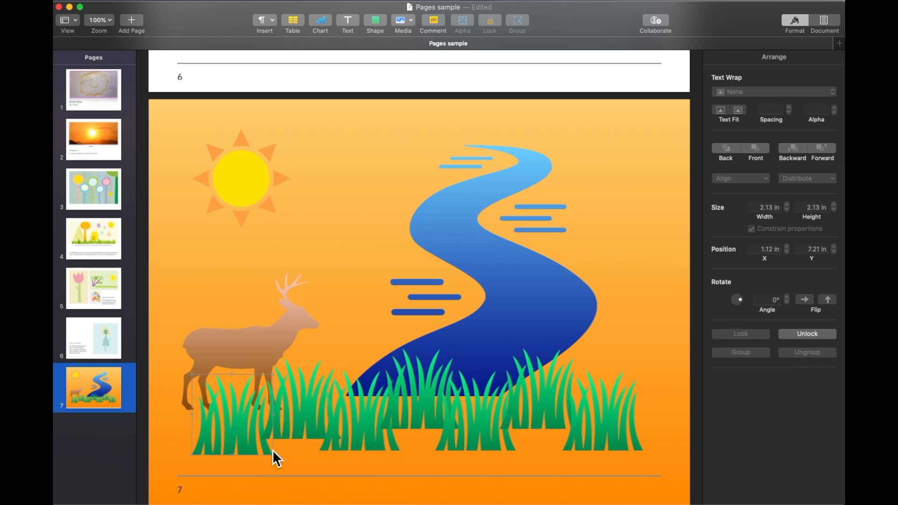
pyautogui.click(301, 463)
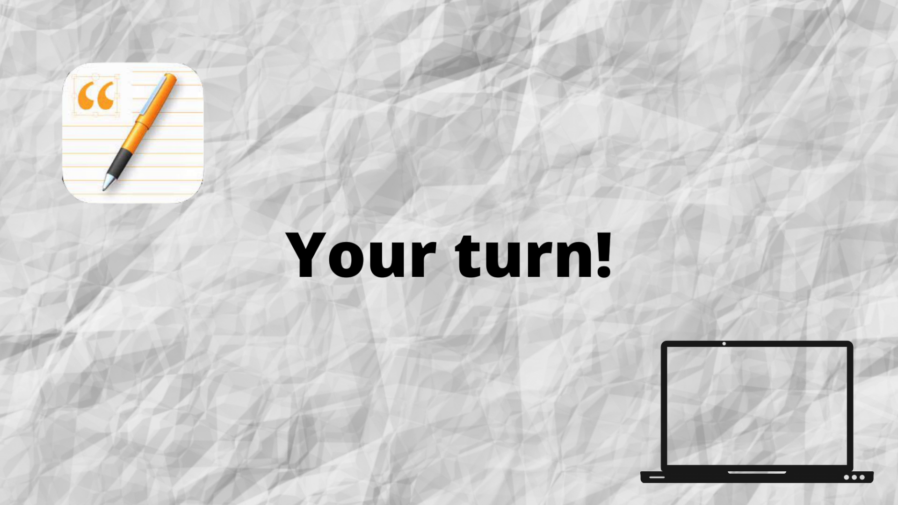